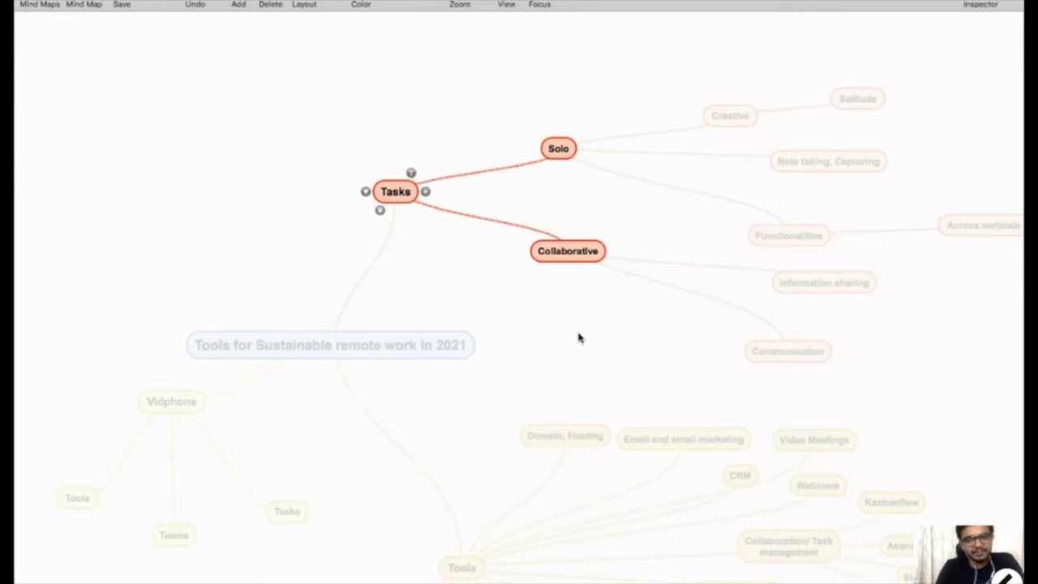
Select the Tools node, then focus the Collaboration/ Task management branch with its four tools
scroll(577, 339, down, 5)
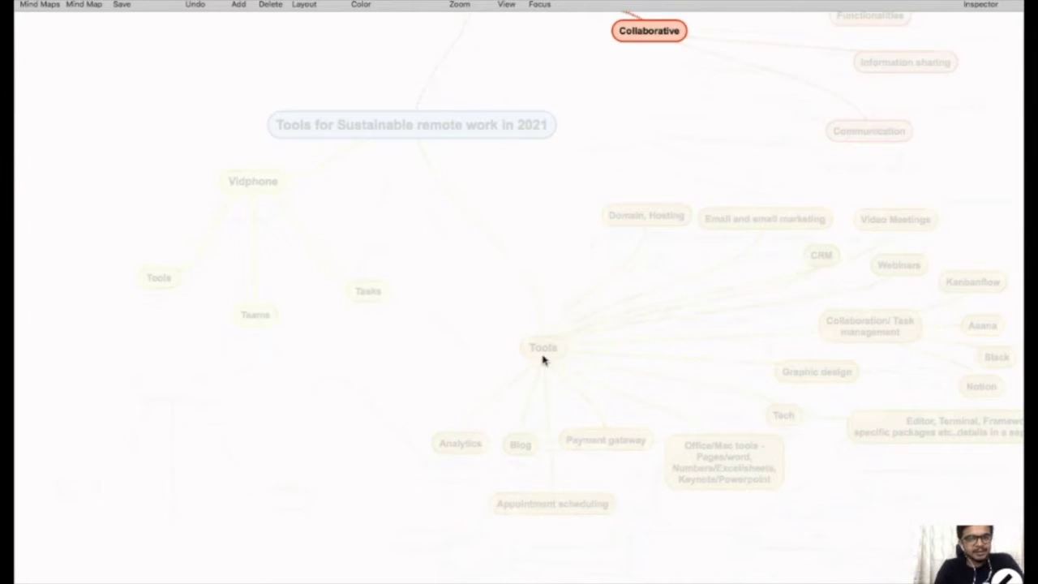
click(543, 352)
scroll(544, 257, down, 4)
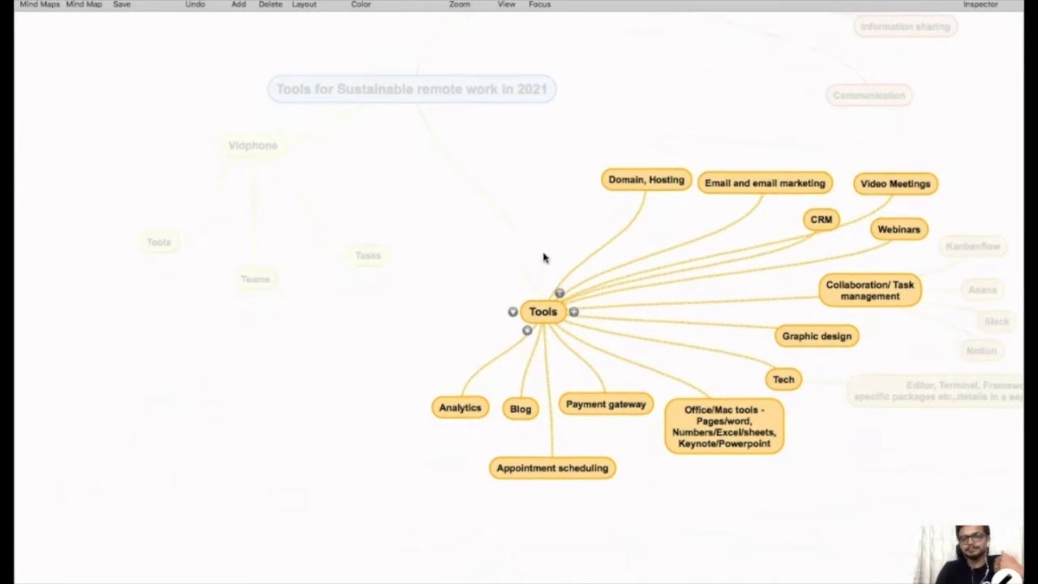
scroll(536, 218, right, 2)
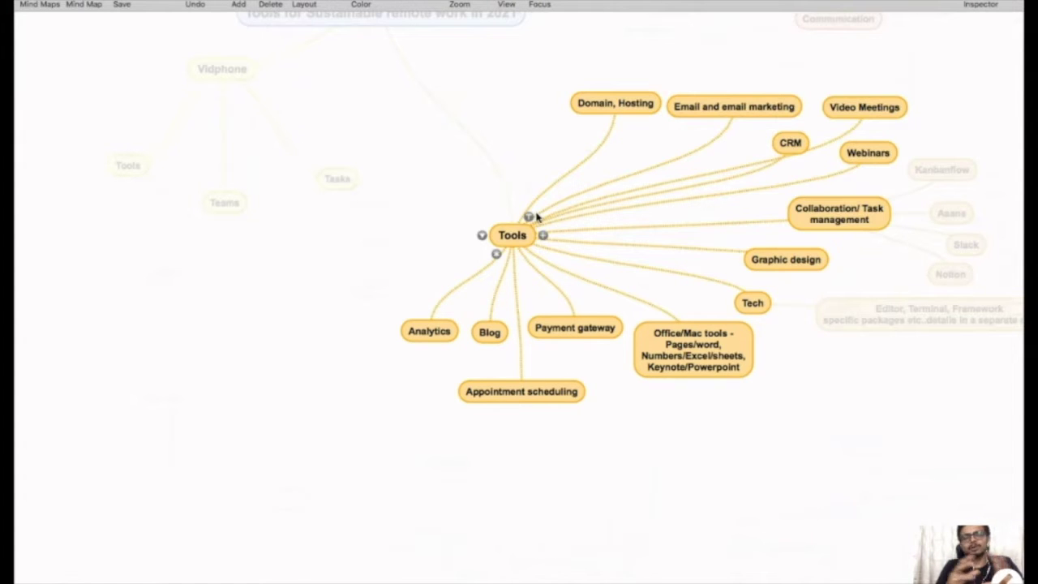
click(840, 213)
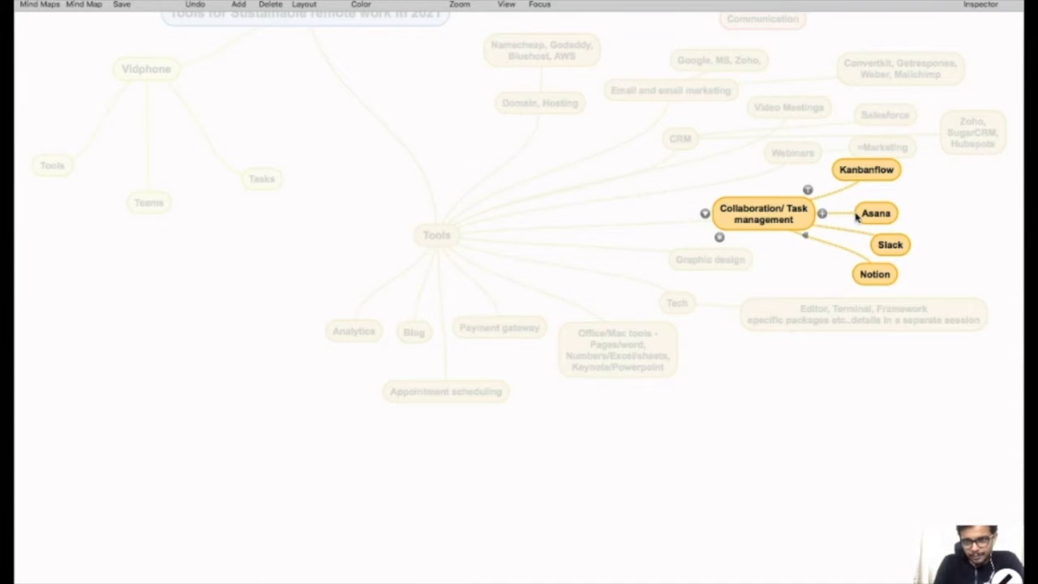
Move Kanbanflow slightly lower so it sits just above Asana
click(891, 216)
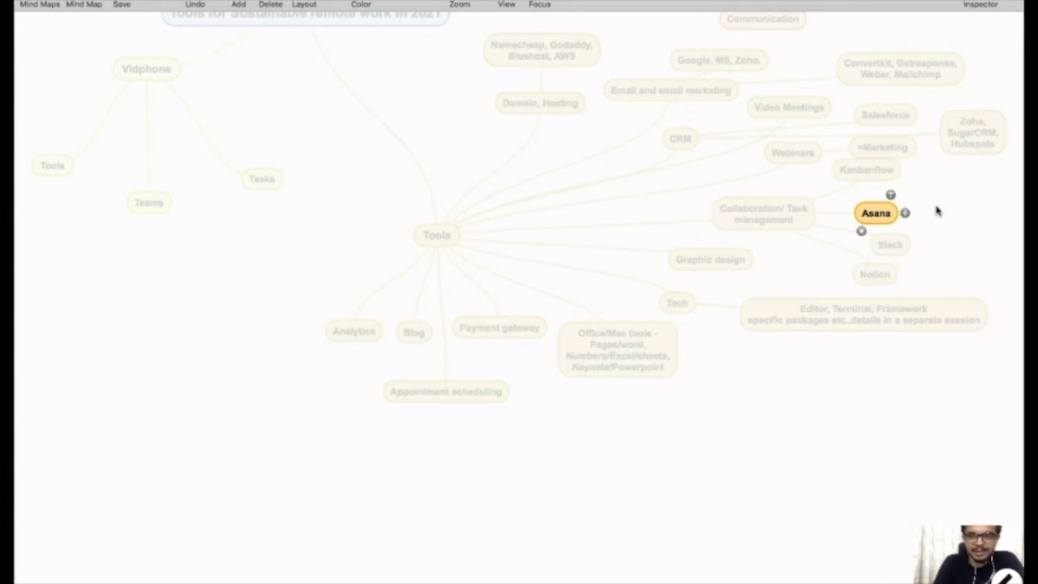
click(878, 248)
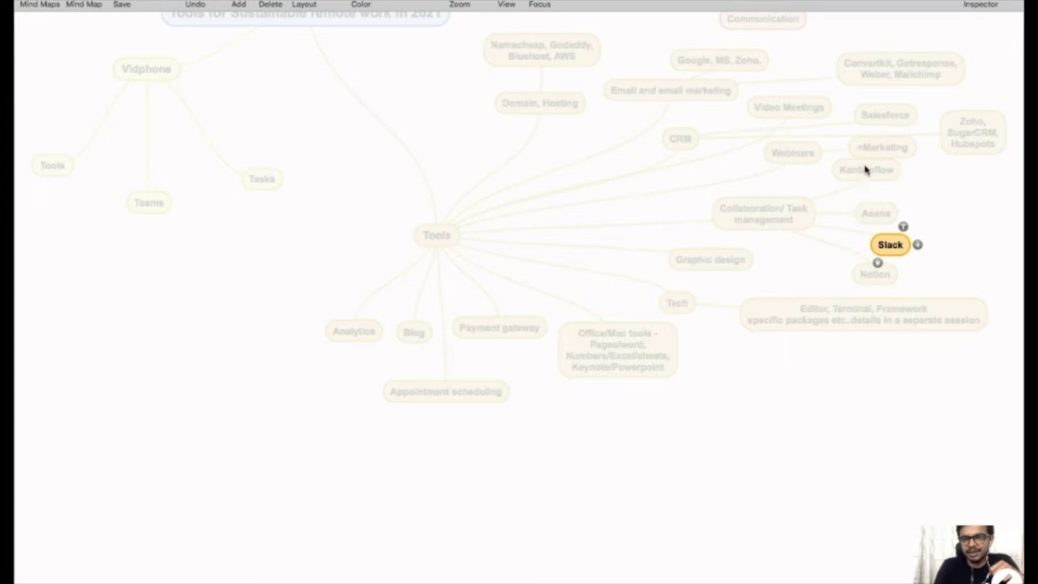
drag(867, 169, 875, 188)
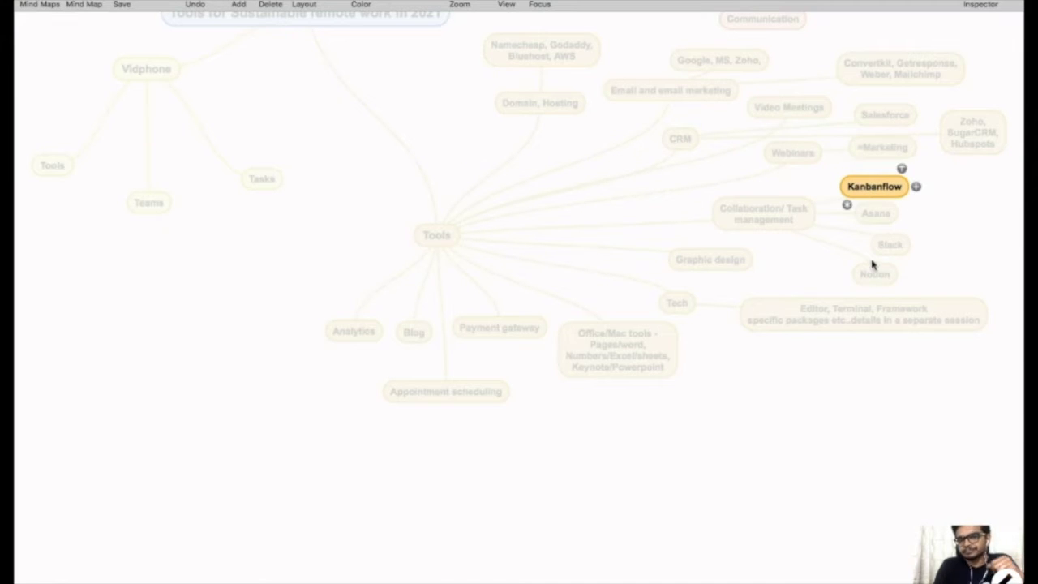
click(875, 275)
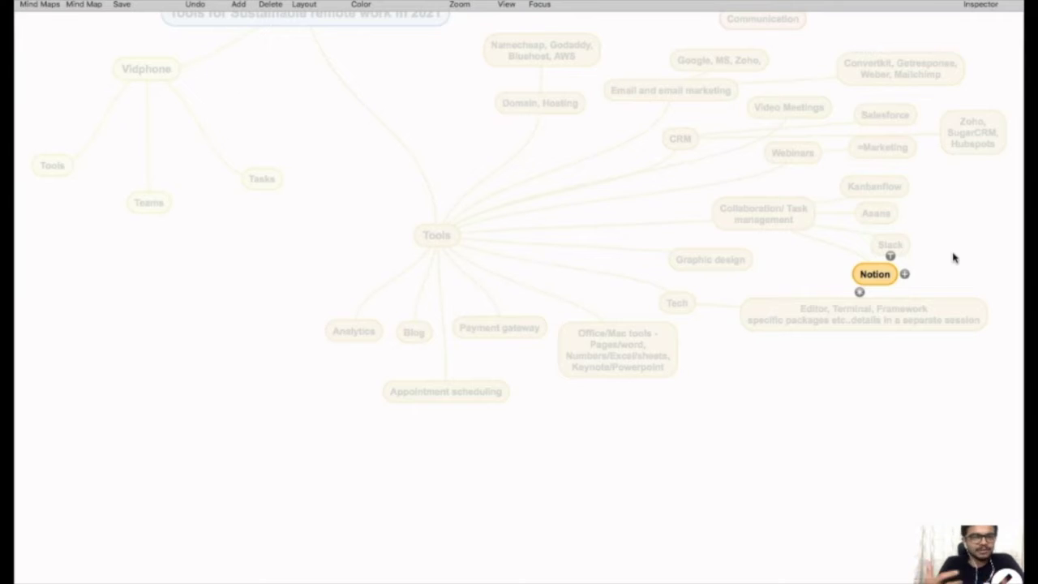
click(881, 188)
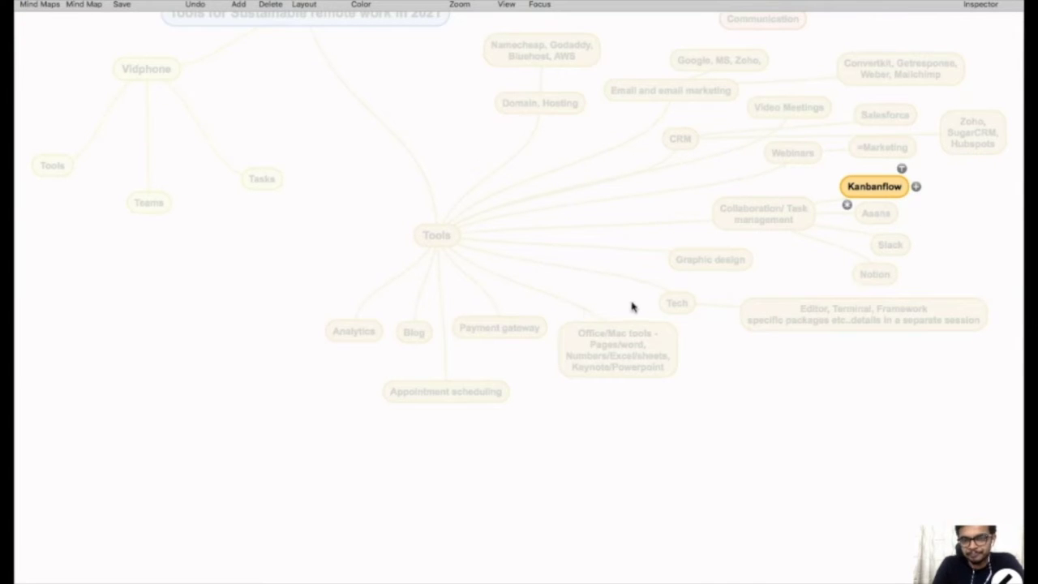
click(678, 308)
click(738, 266)
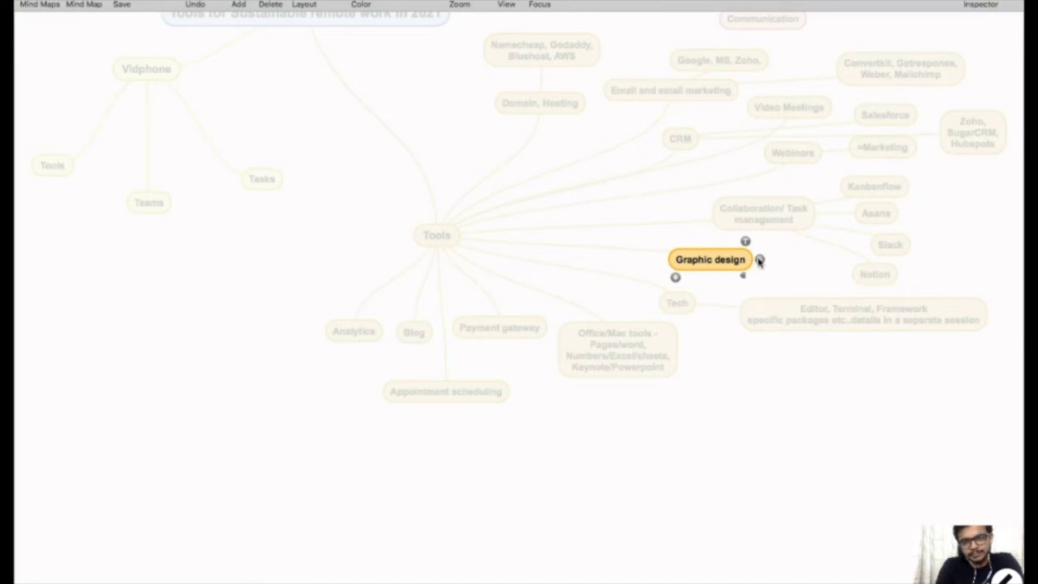
Add a 'Canva, PS, Illus..' child to Graphic design and nudge it into place
click(759, 259)
text(Canva)
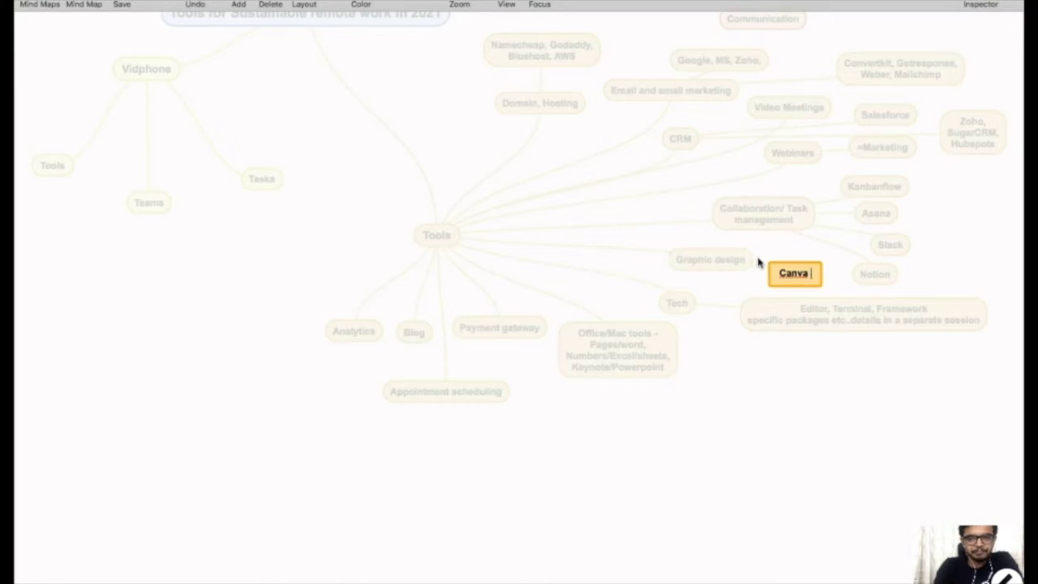
key(BackSpace)
text(, )
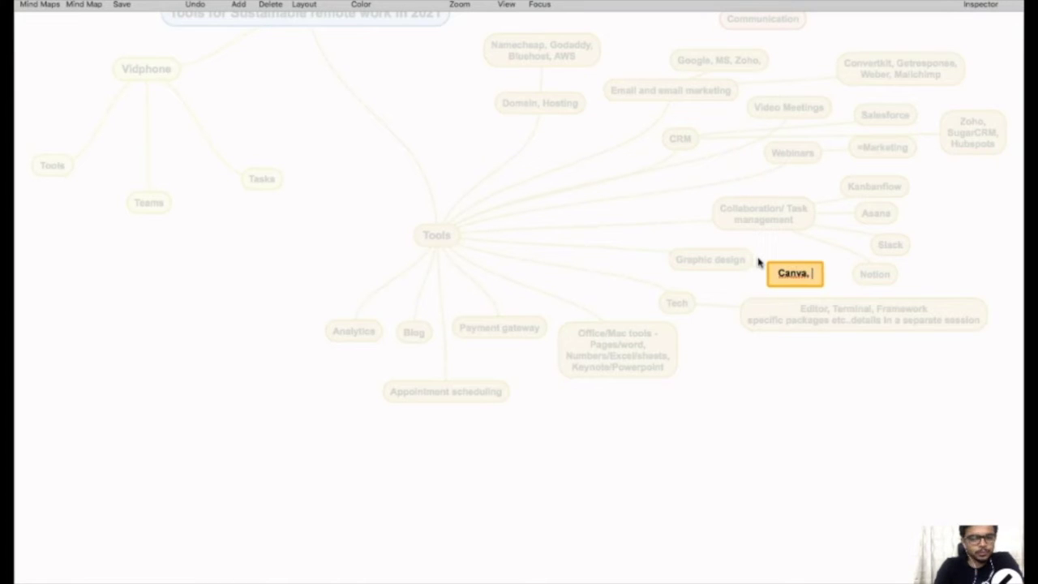
text(PS, Illus..)
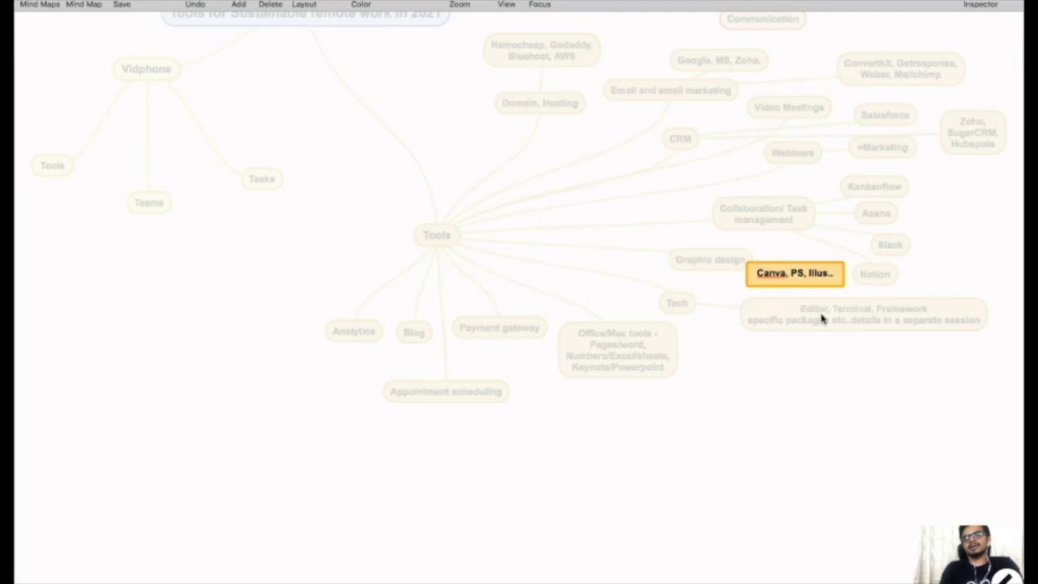
drag(824, 320, 812, 264)
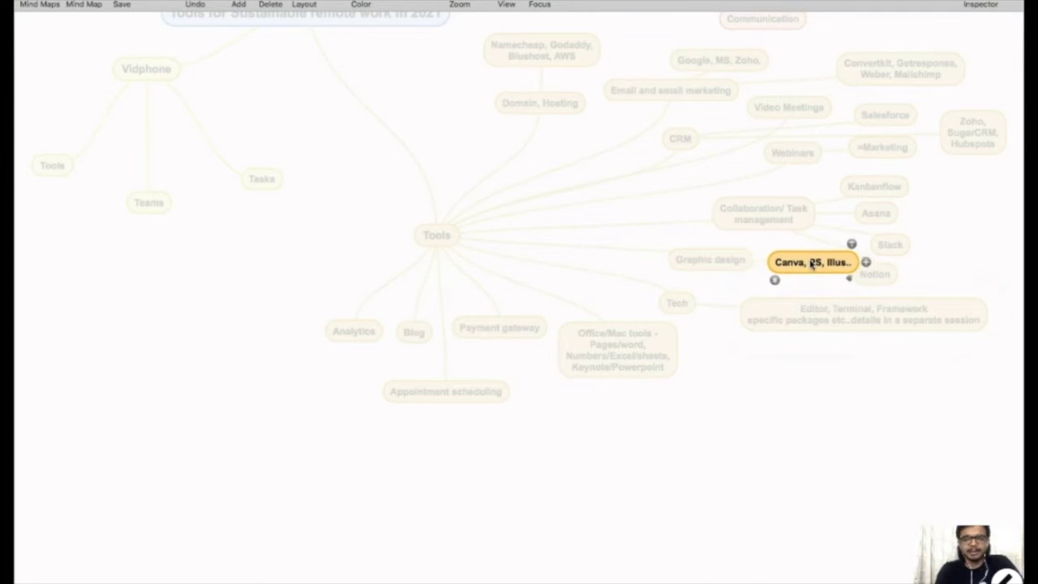
click(801, 392)
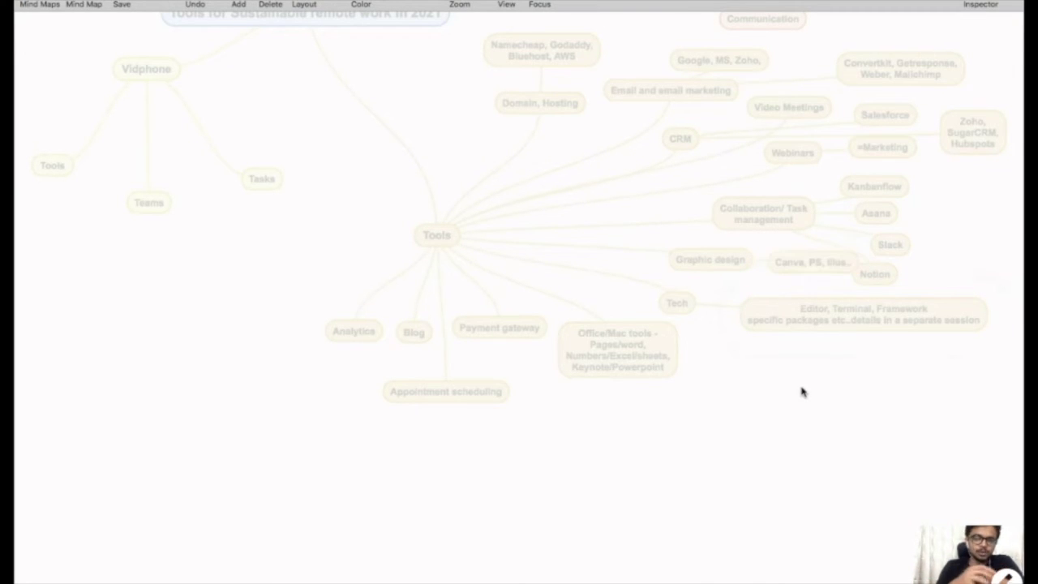
click(675, 301)
key(Down)
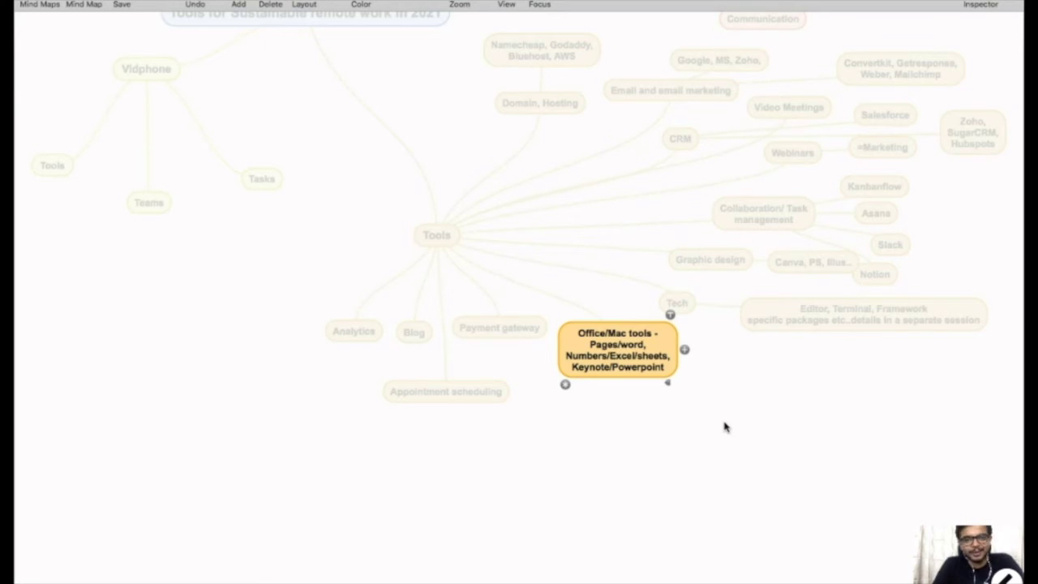
click(499, 331)
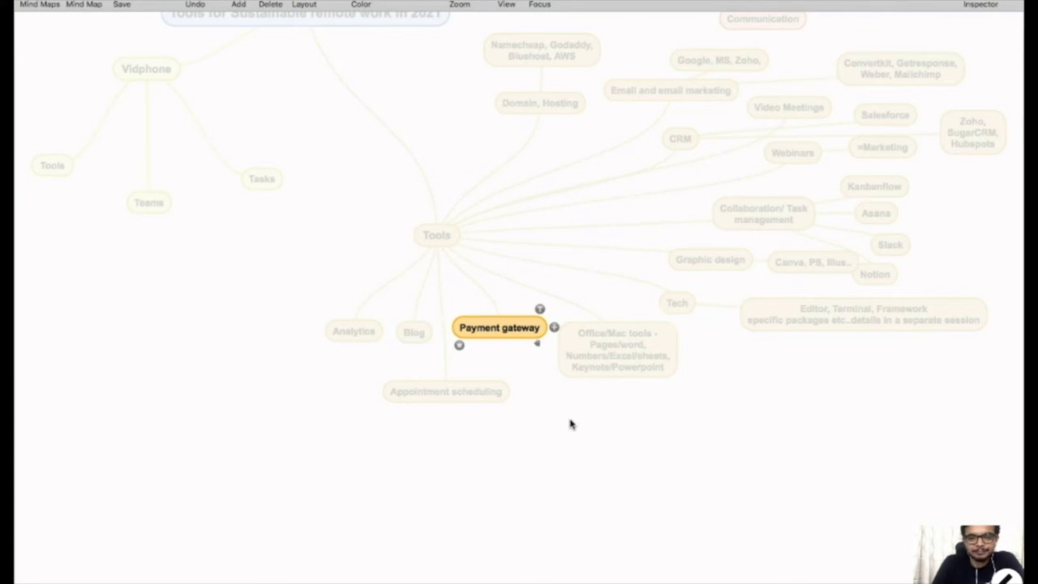
click(563, 333)
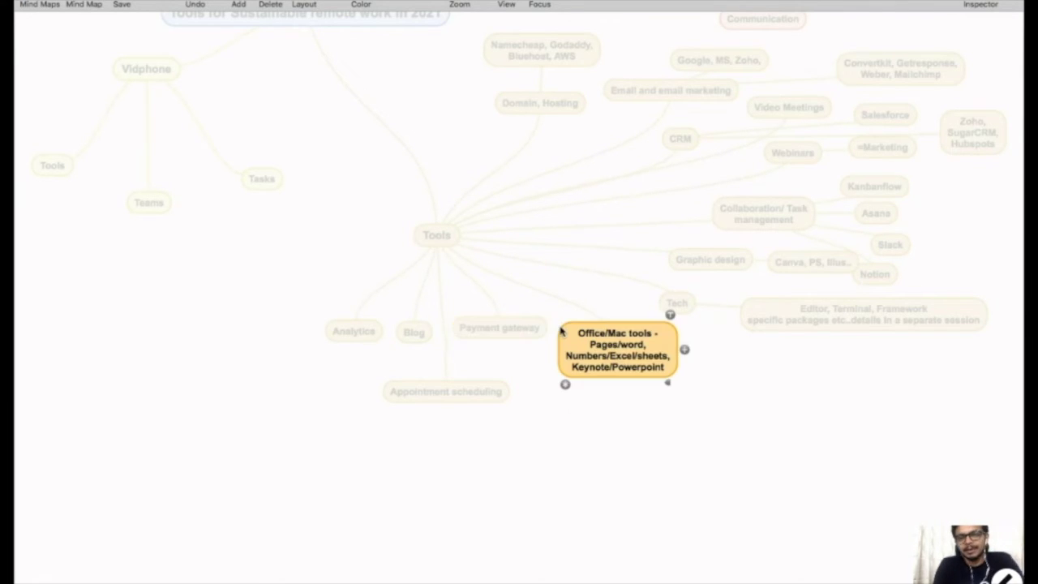
click(503, 329)
click(551, 328)
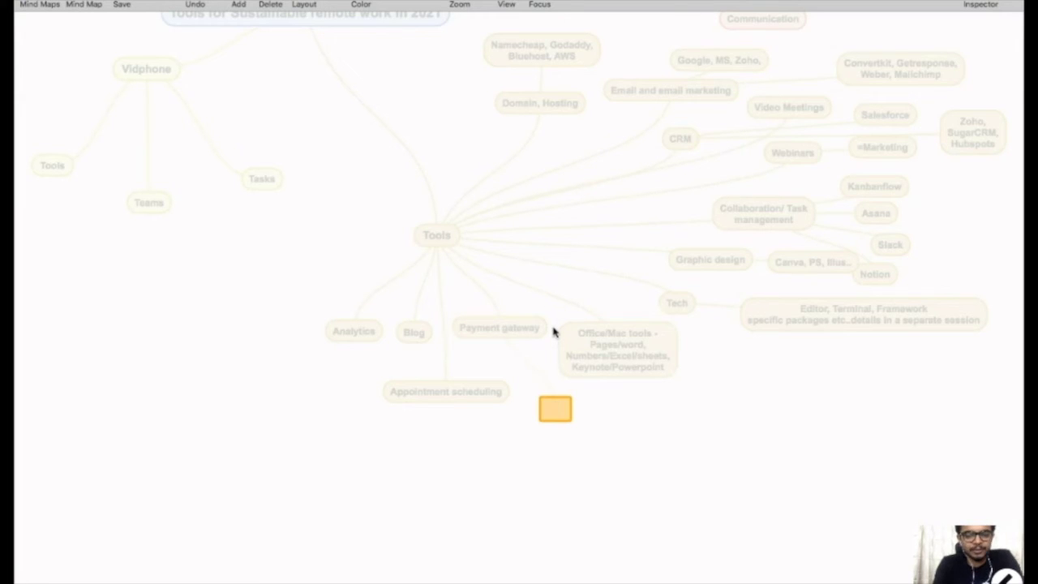
text(Stripe, )
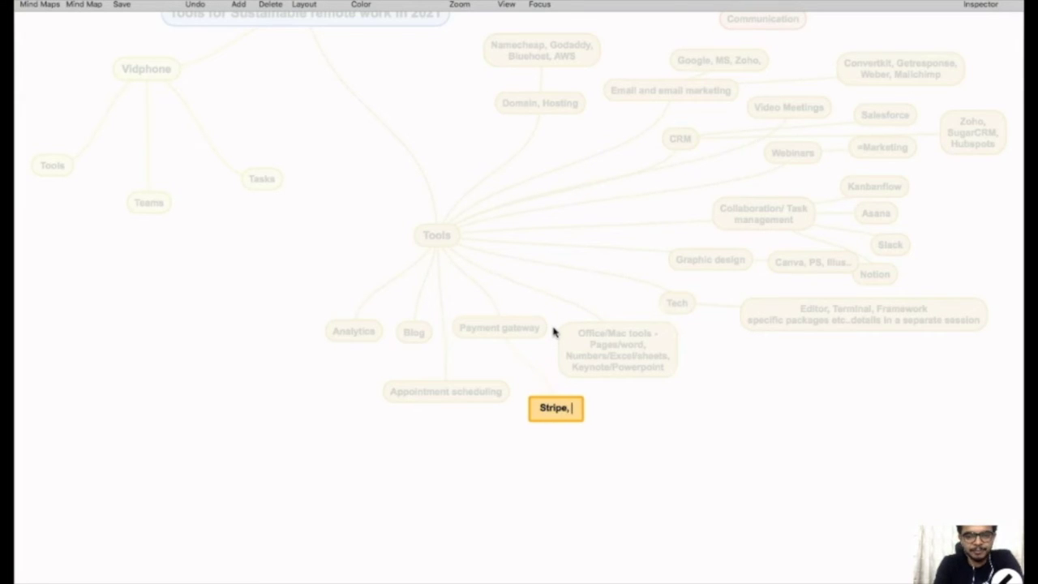
text(Razorpay)
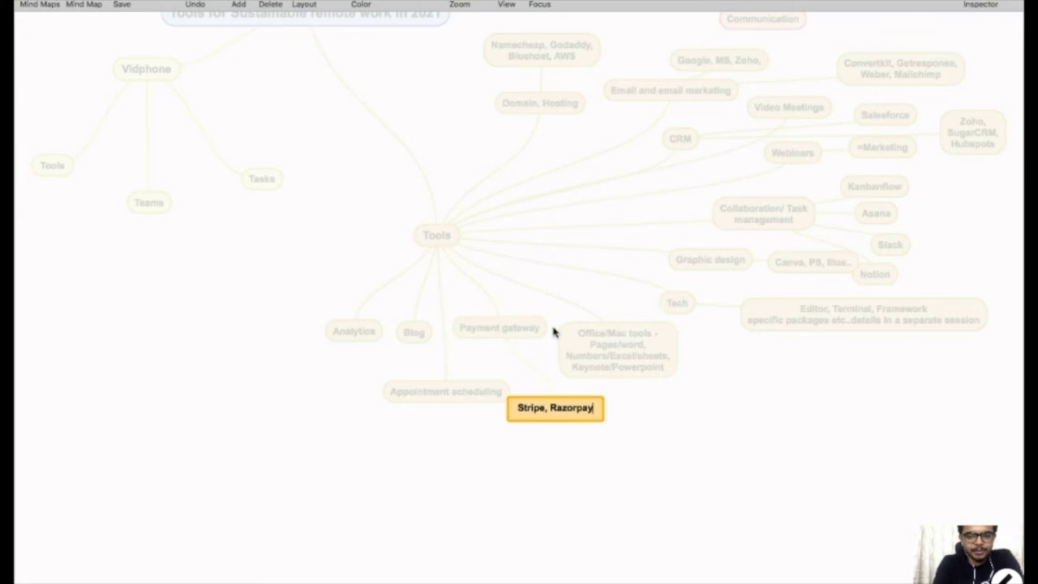
text(, CCavenue.)
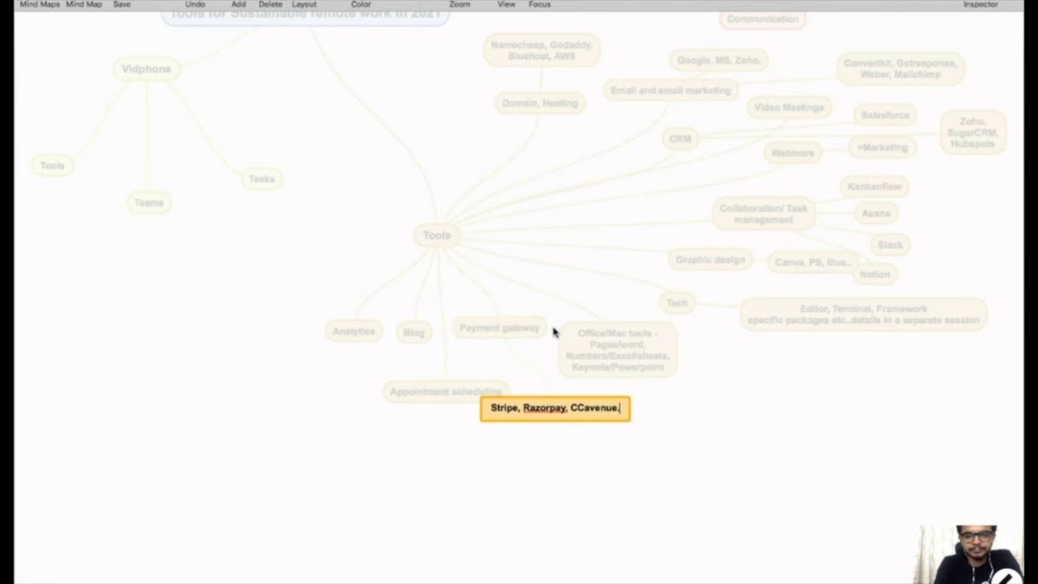
text(..)
key(Return)
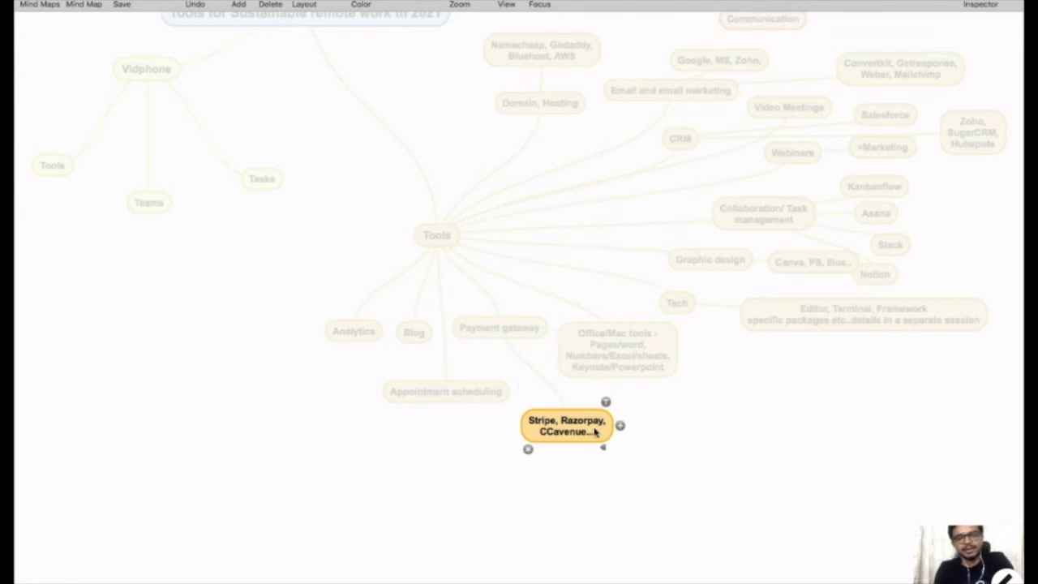
click(565, 500)
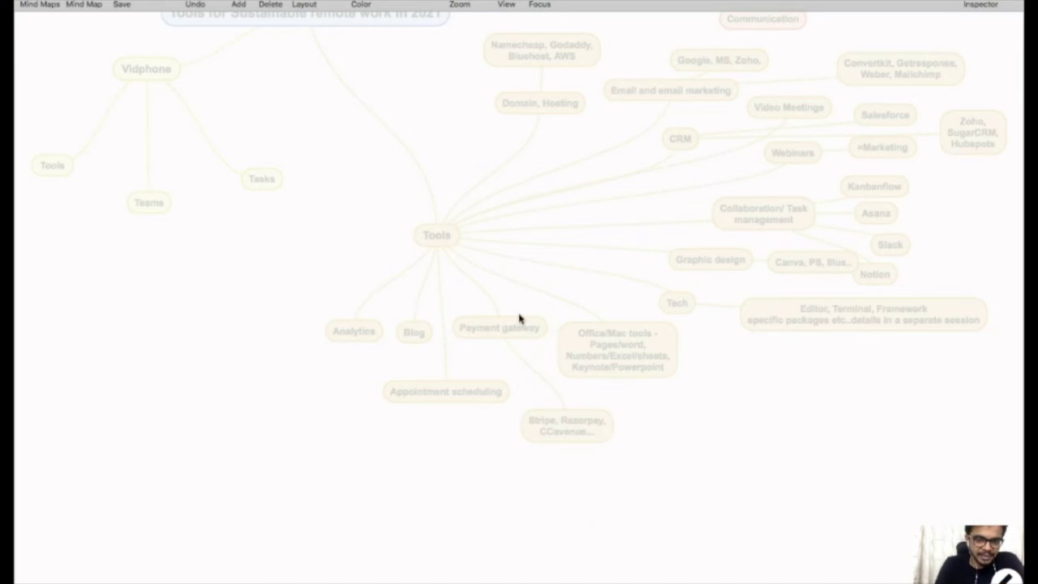
click(519, 320)
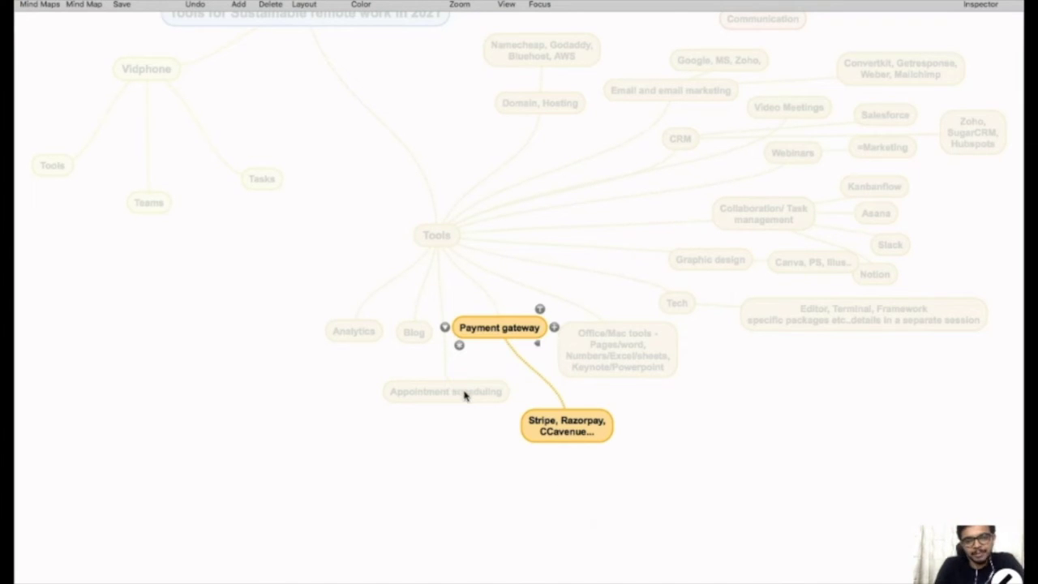
click(447, 240)
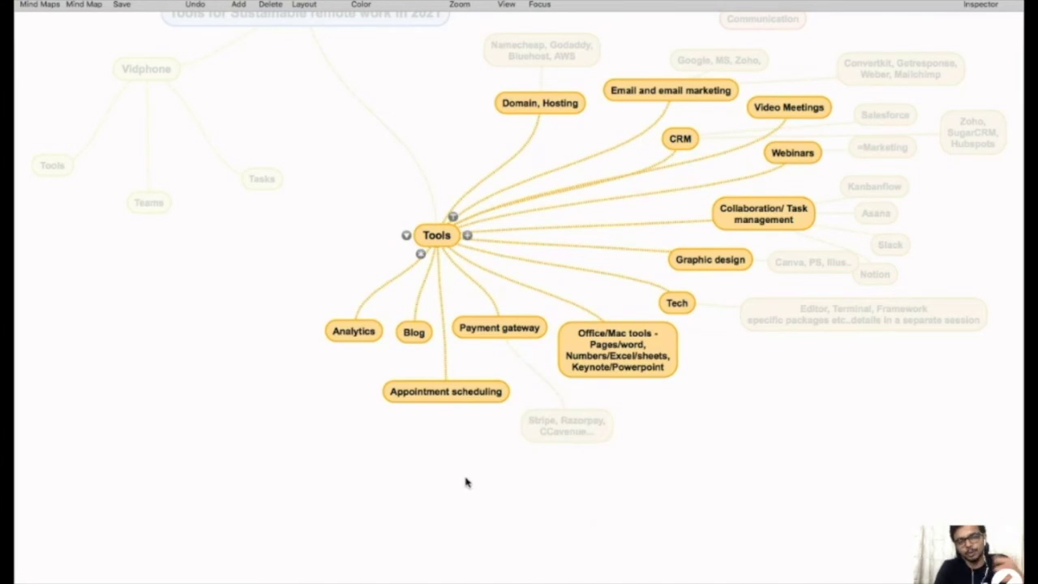
Add a 'Book your time - Office hours' child topic under Appointment scheduling
click(477, 410)
click(446, 398)
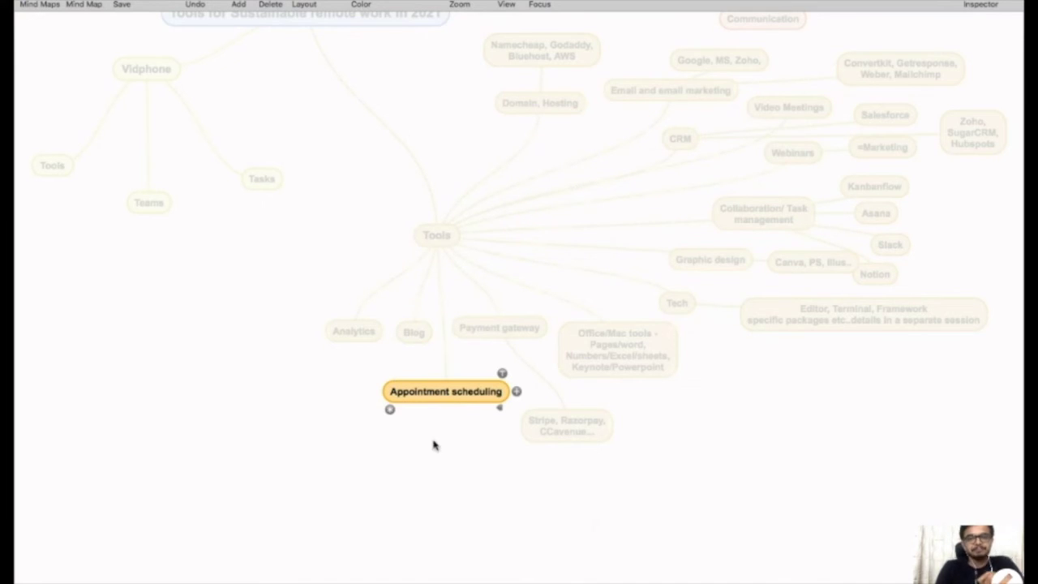
click(517, 391)
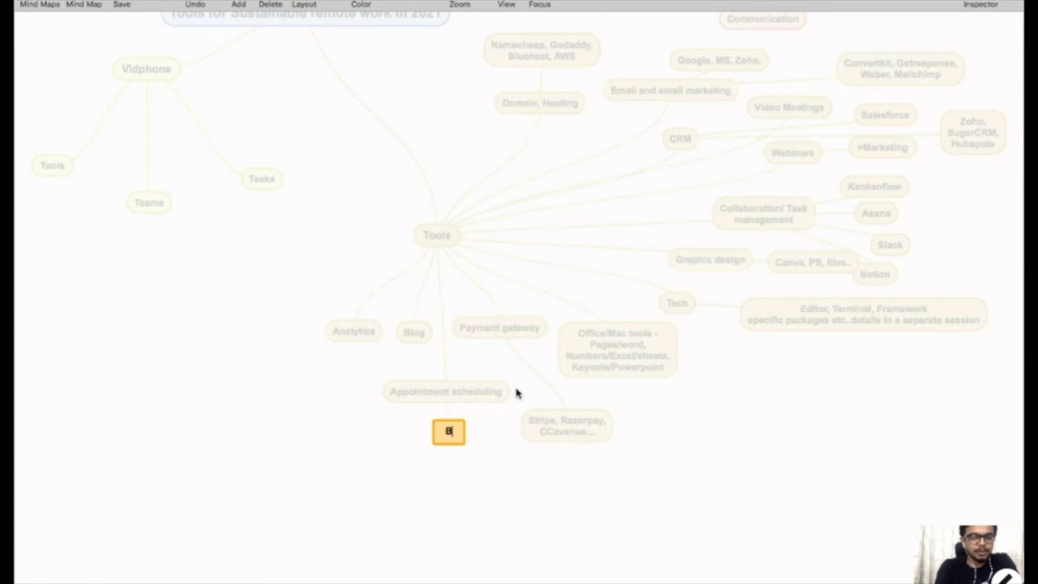
text(ook your time)
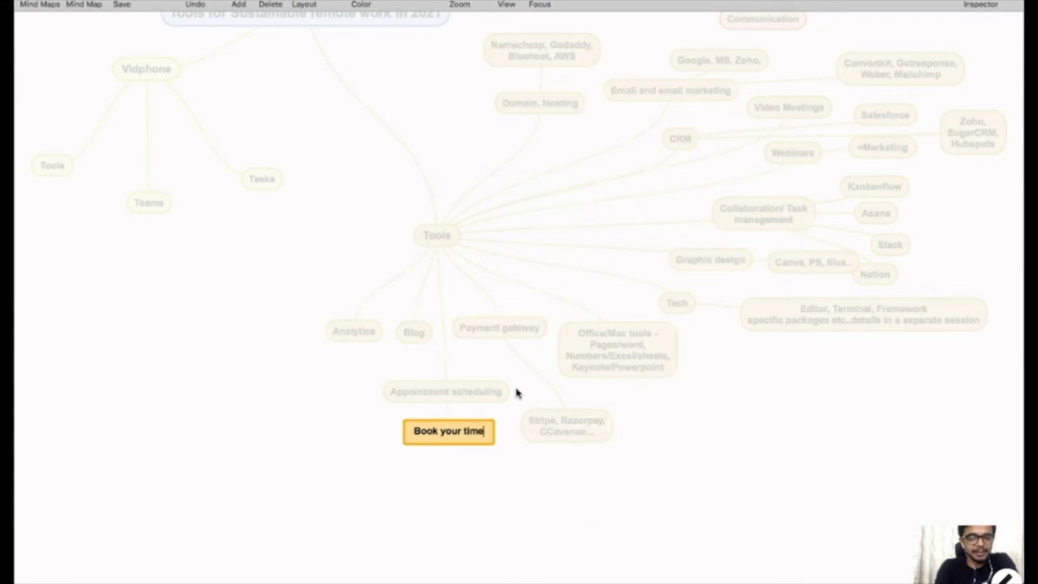
text( - Office)
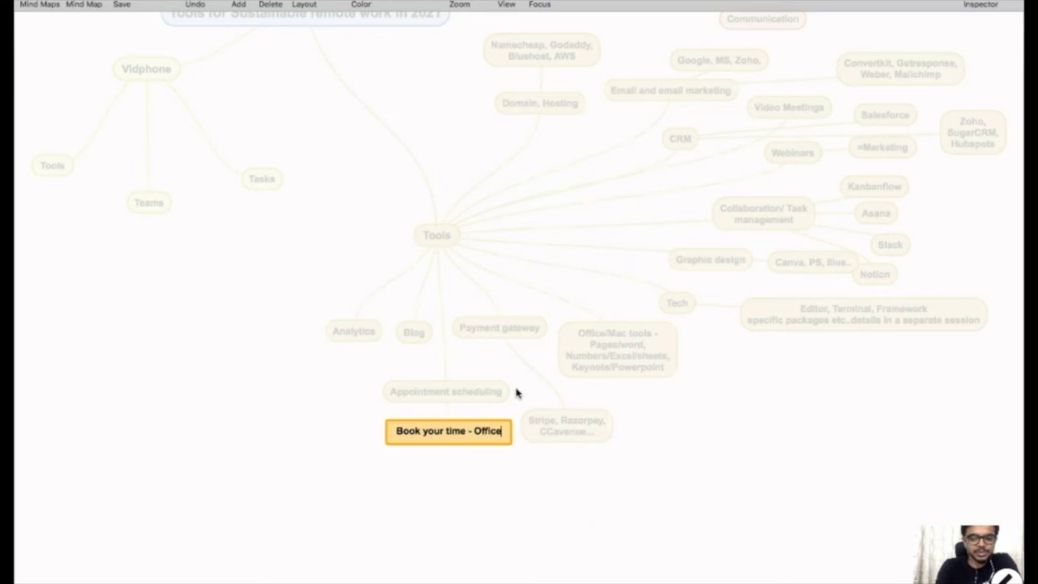
text( hours)
key(Return)
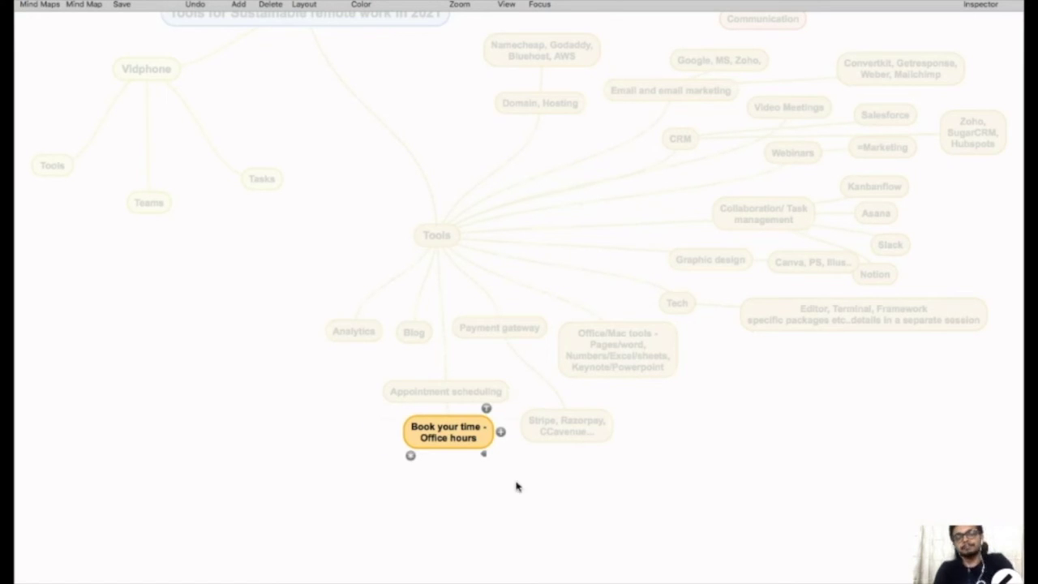
click(435, 389)
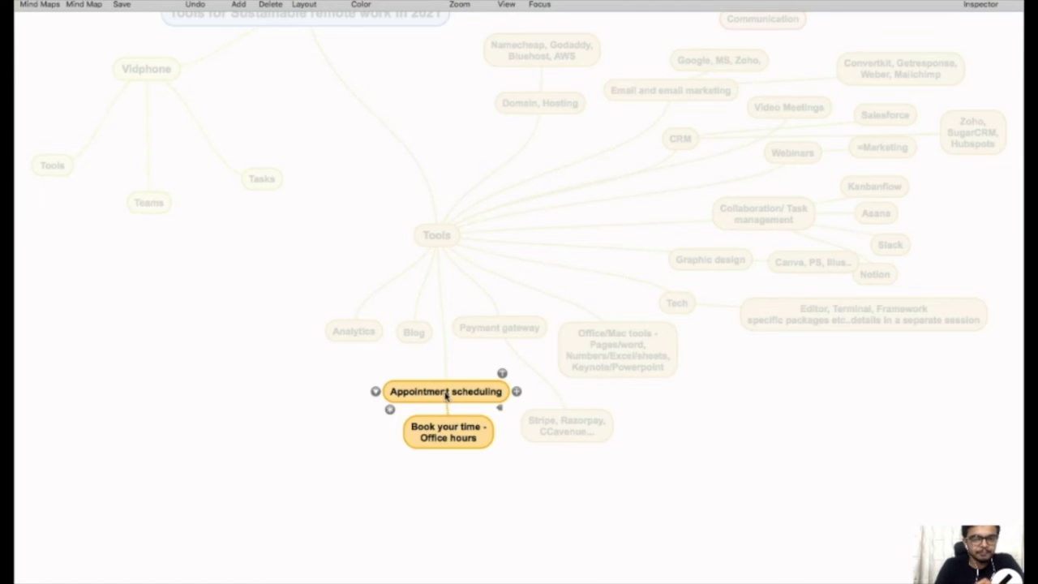
click(413, 334)
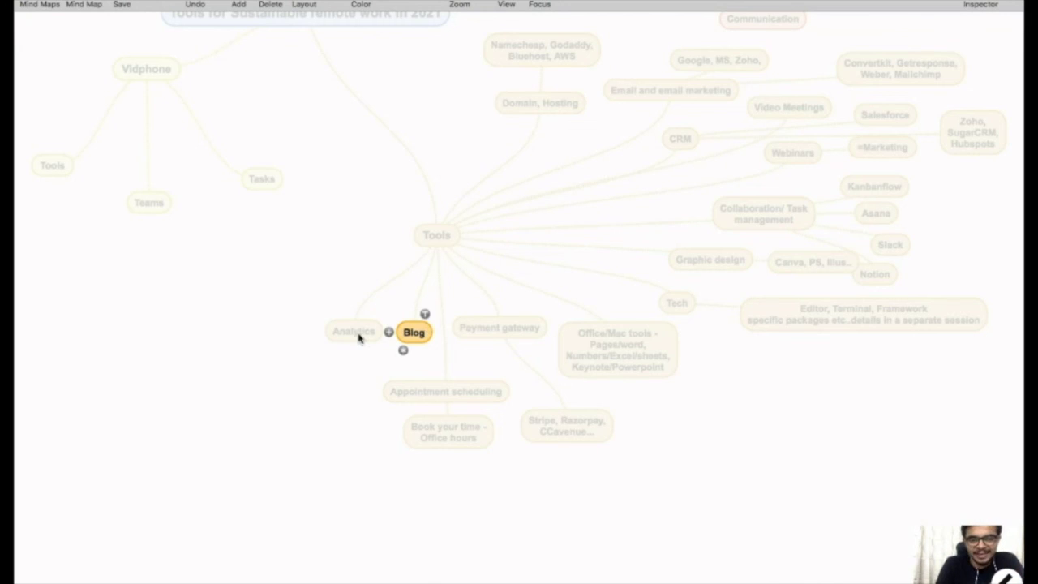
Add a 'Wordpress, Medium' child topic under Blog
click(390, 331)
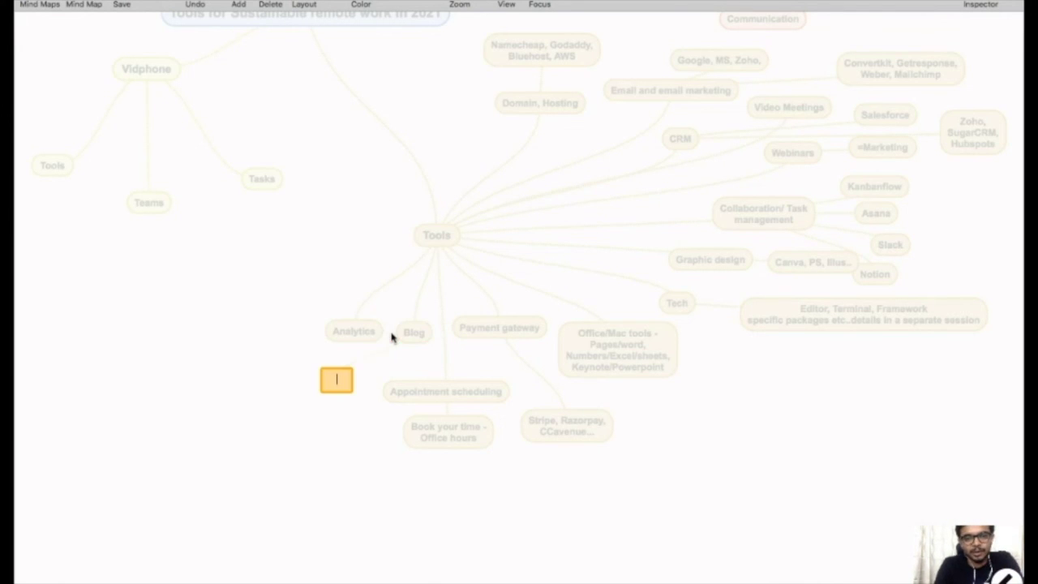
text(Wordp)
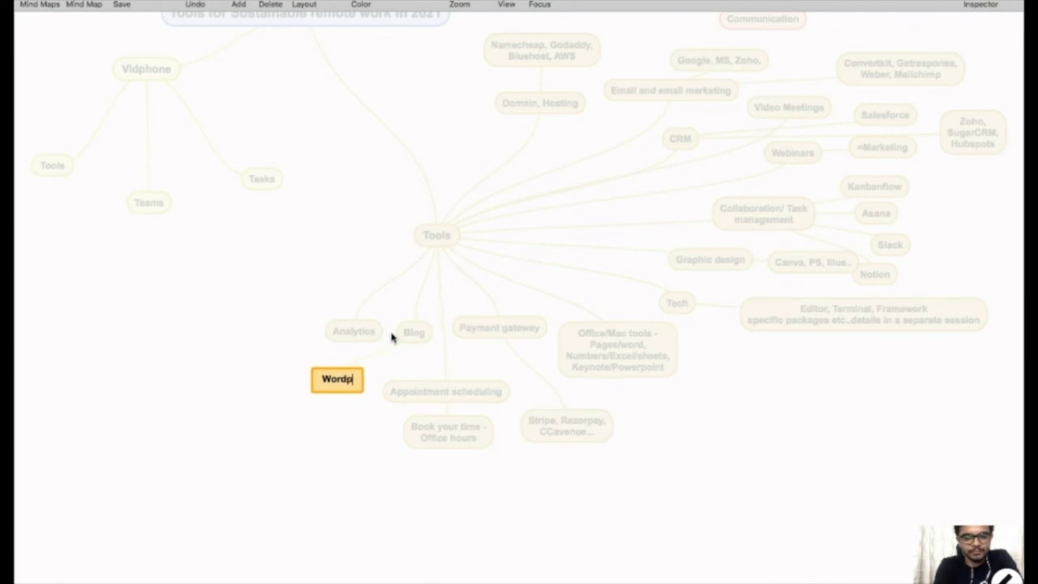
text(ress, Medium)
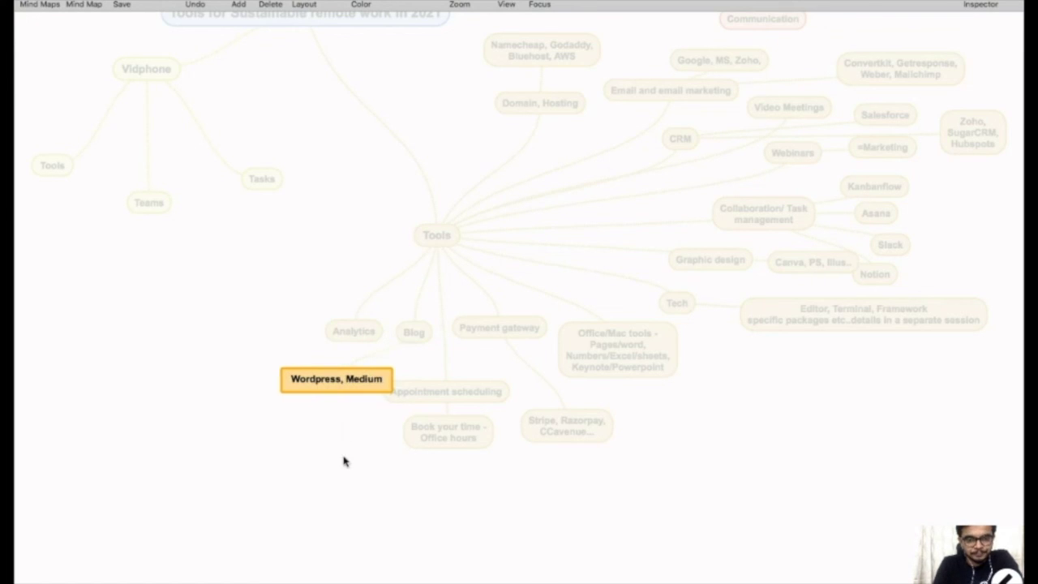
key(Return)
click(357, 334)
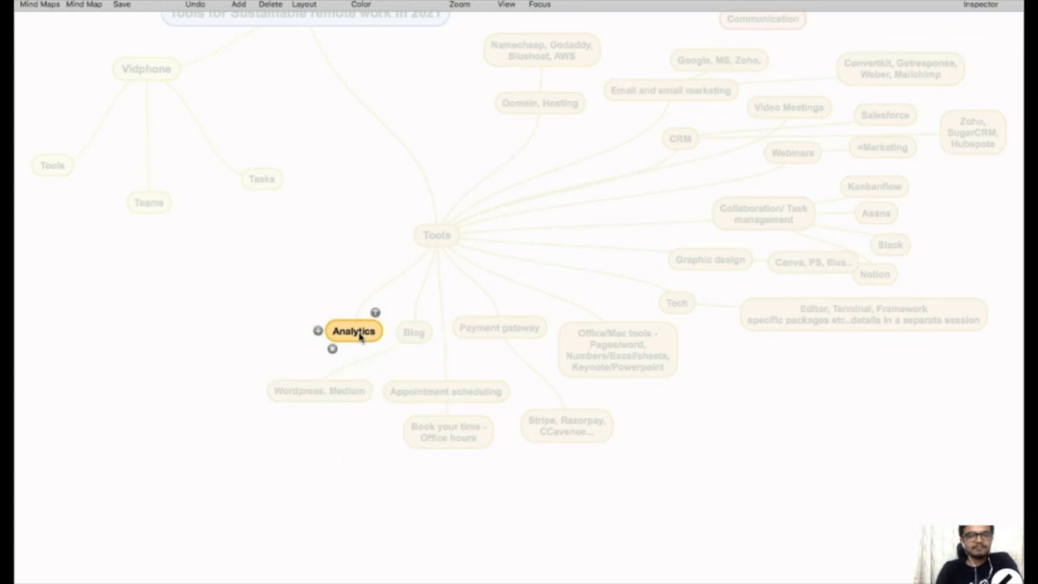
click(427, 239)
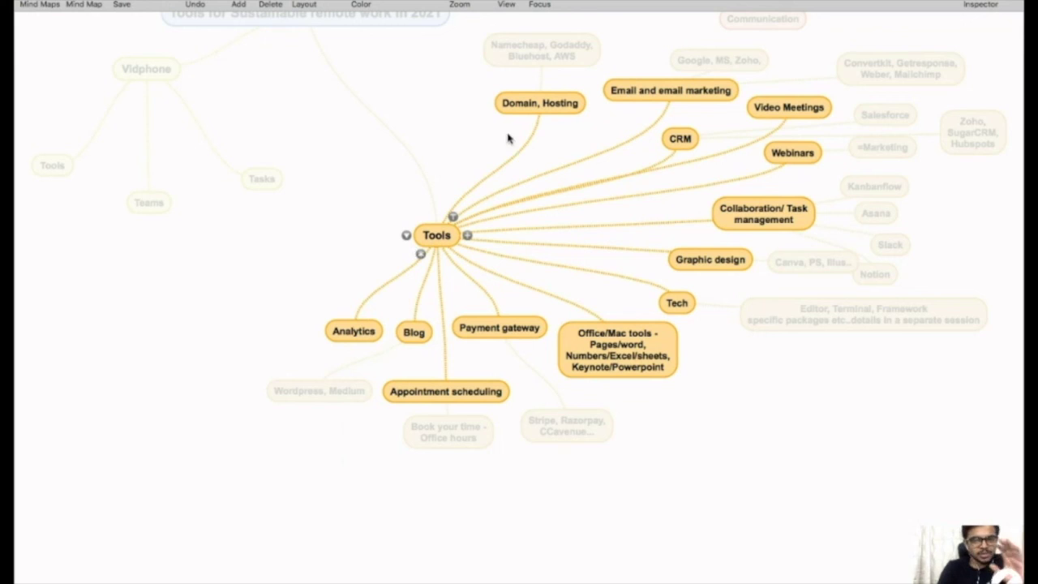
Add a 'Google analytics, Hotjar, Amplitude, Mixpanel..' child topic to Analytics
click(345, 305)
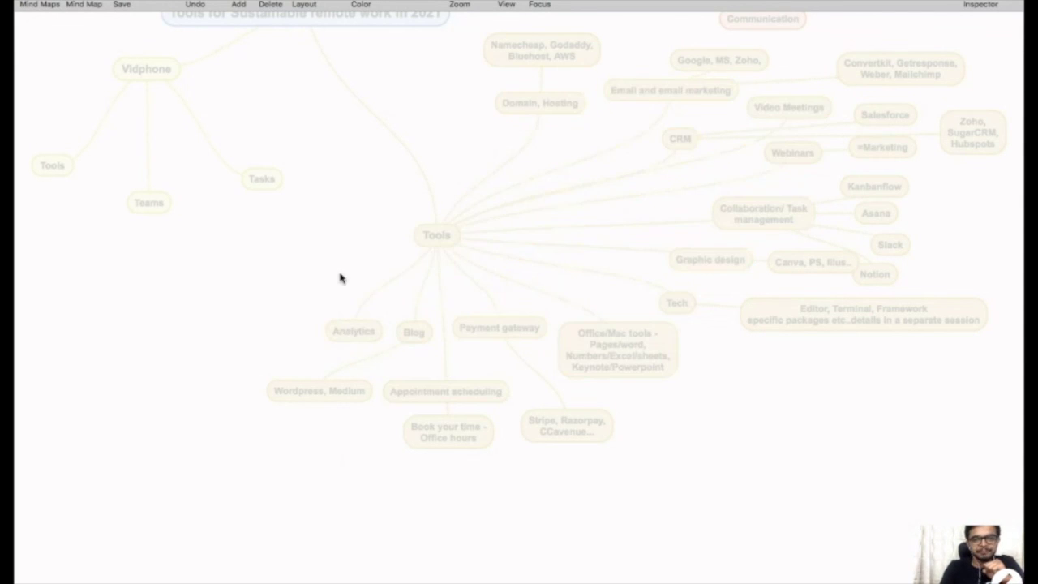
click(350, 339)
click(317, 331)
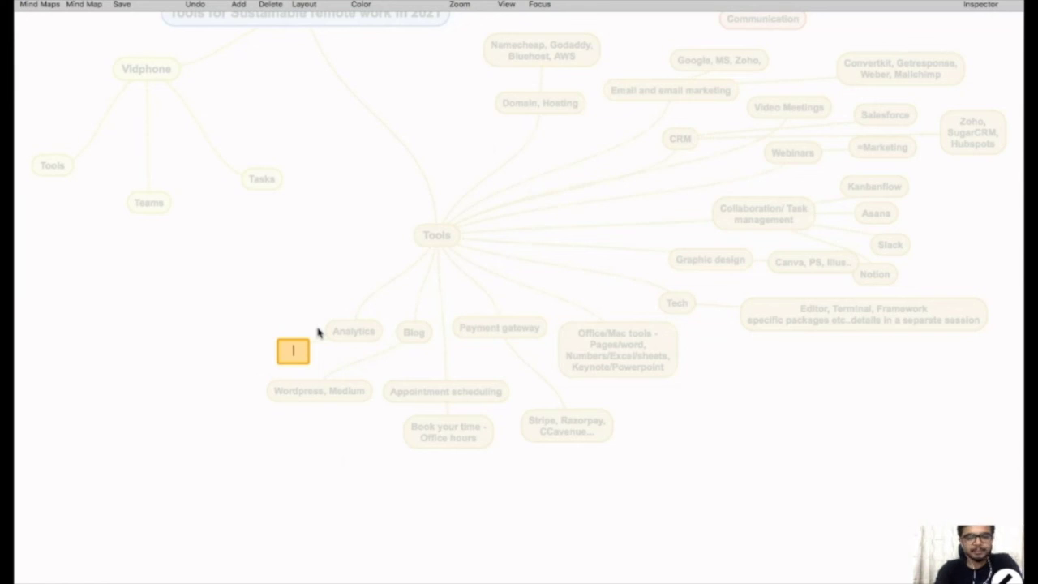
text(Aoogle ab)
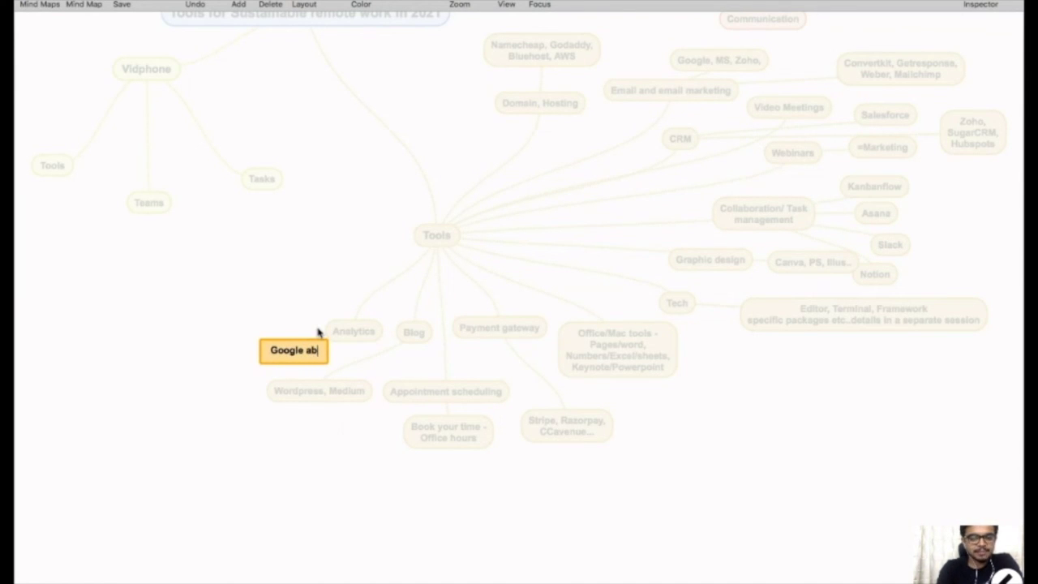
key(BackSpace)
text(na)
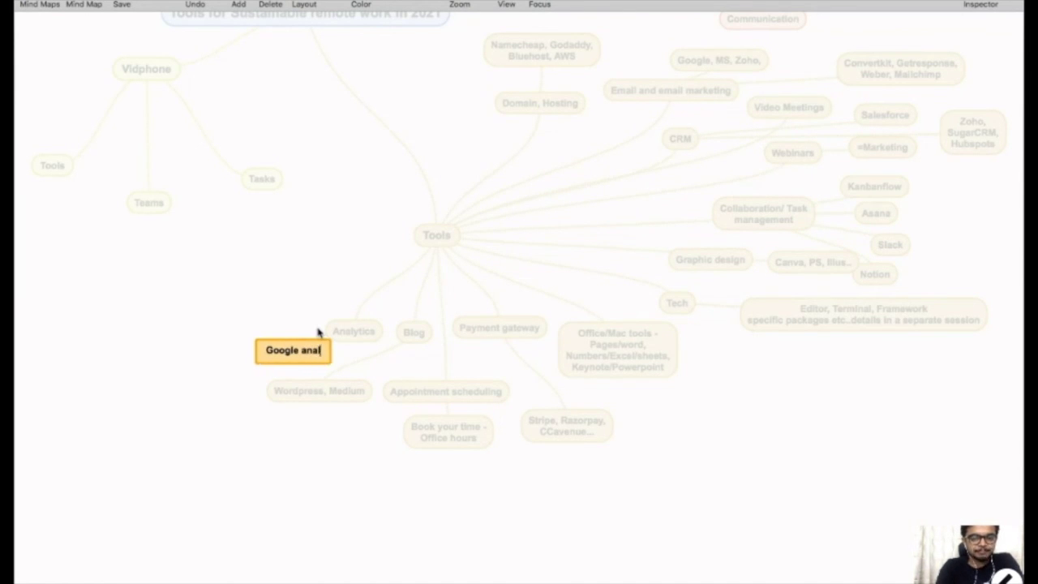
text(lytics, Hotja)
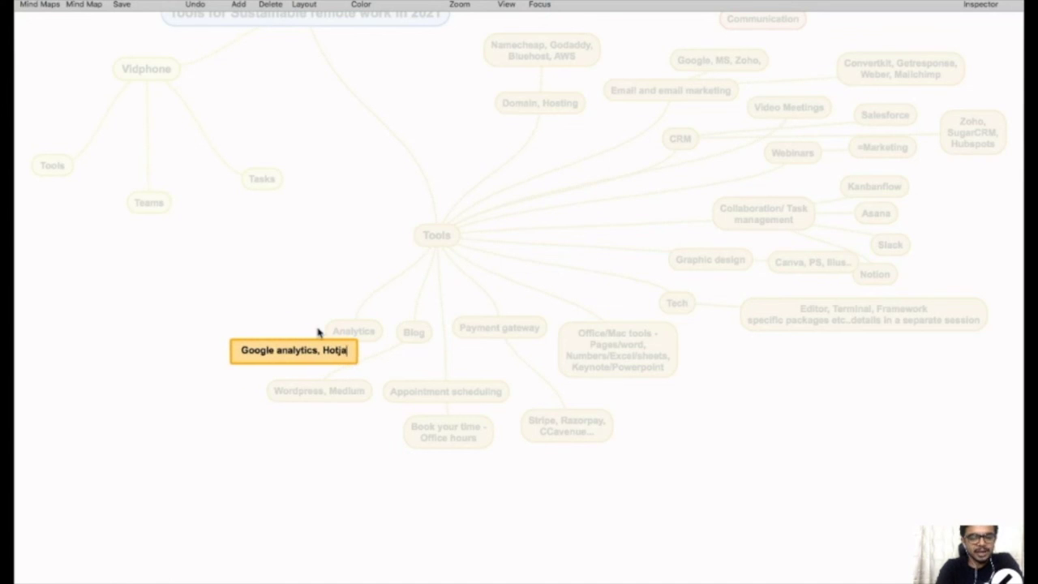
text(r, Amplitu)
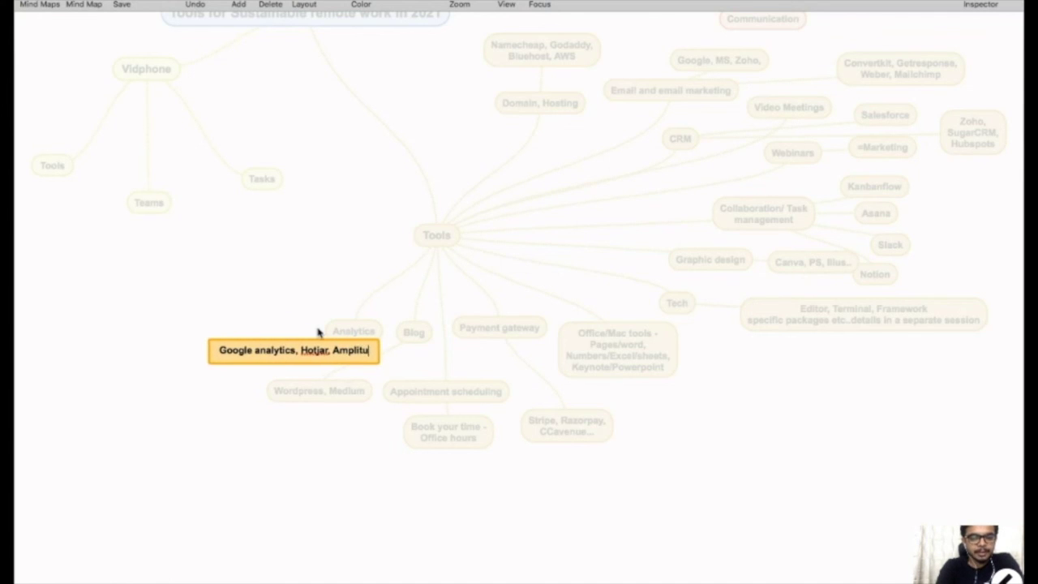
text(de, Mixpanel..)
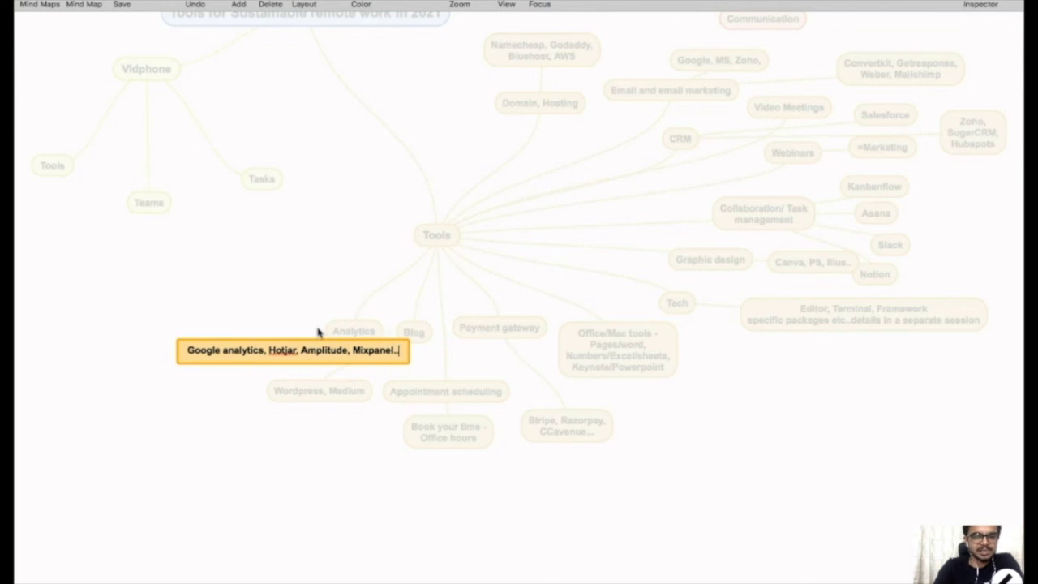
key(Return)
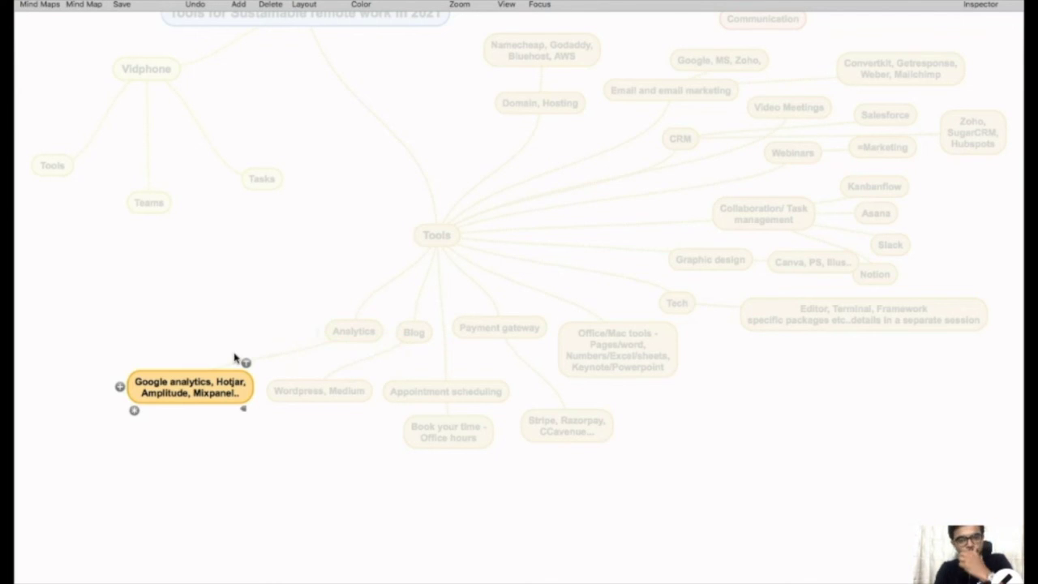